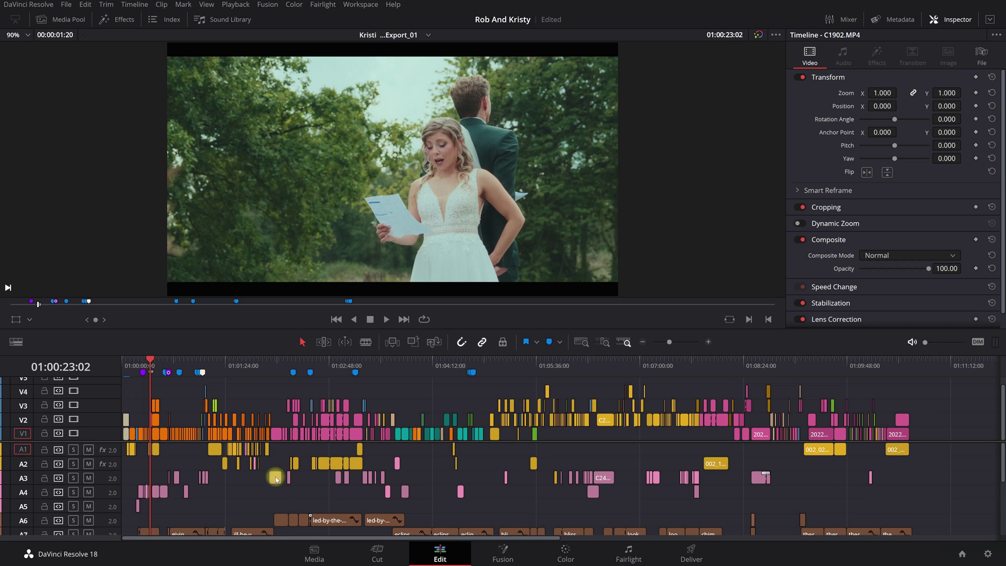
- On the Cut page, change the timeline resolution to Ultra HD 3840 x 2160
left_click(377, 552)
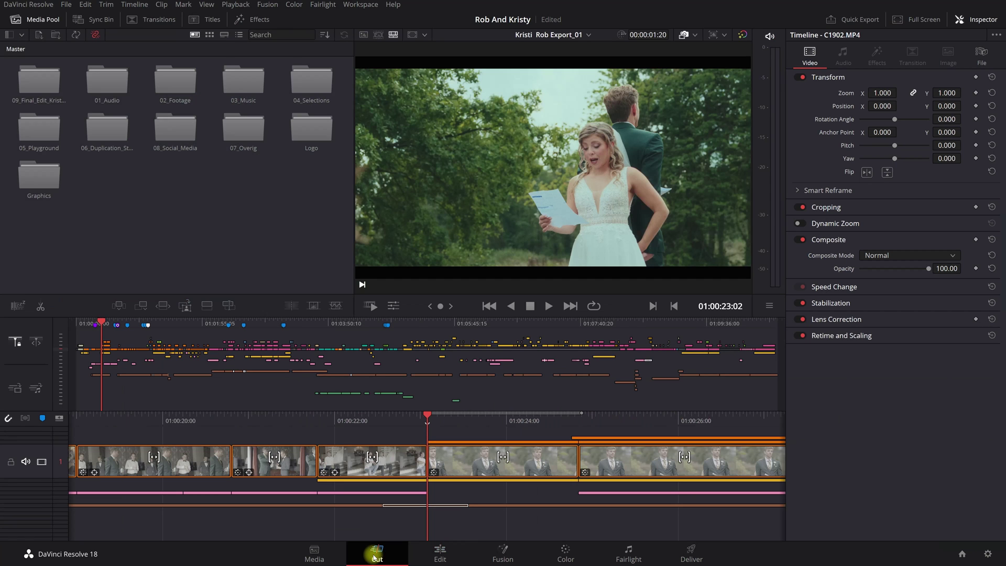
left_click(715, 35)
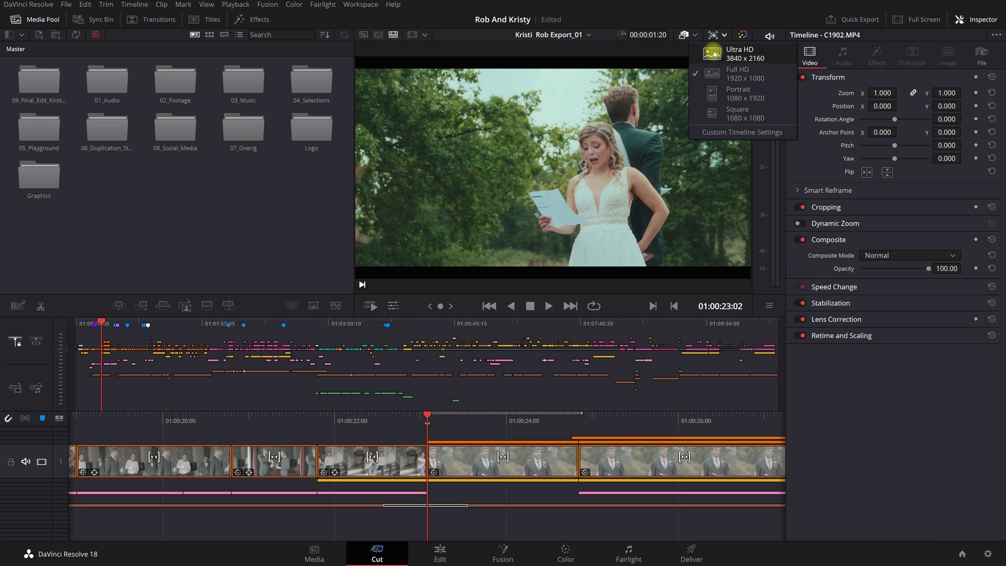
left_click(714, 54)
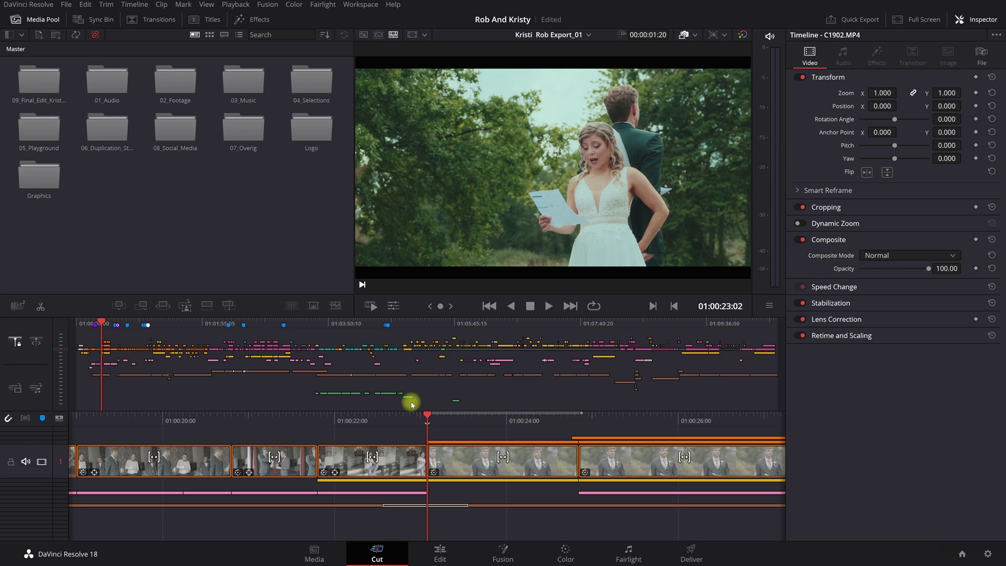
- Back on the Edit page, mark In at 01:00:00:00 and Out at the timeline end, 01:10:41:03
left_click(453, 559)
left_click(157, 360)
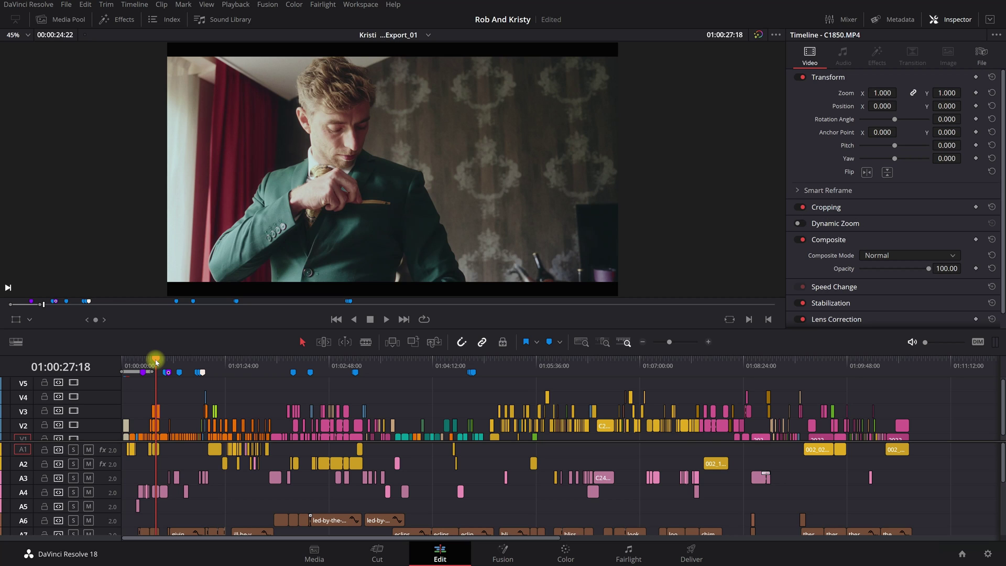
key("Home")
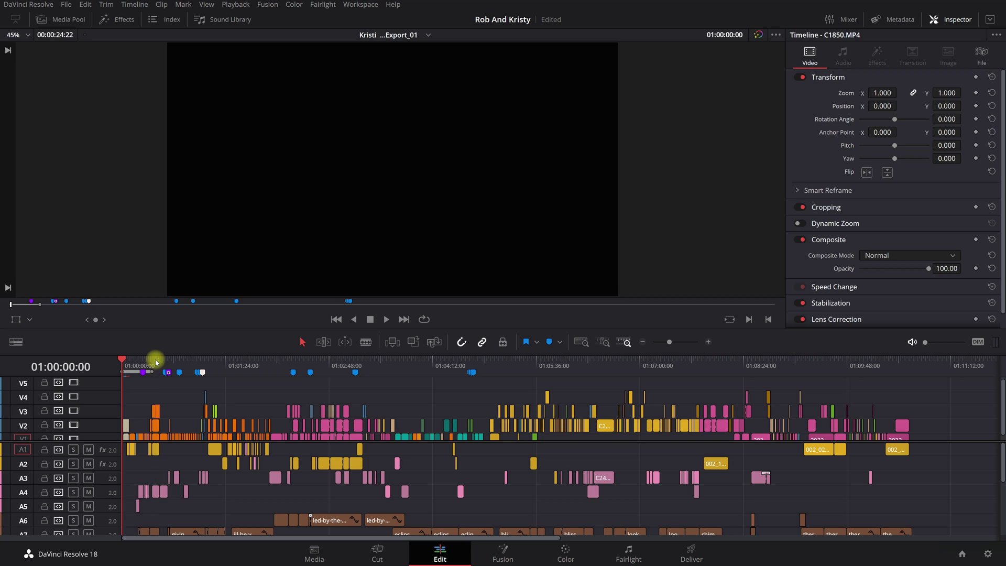
key("End")
key("o")
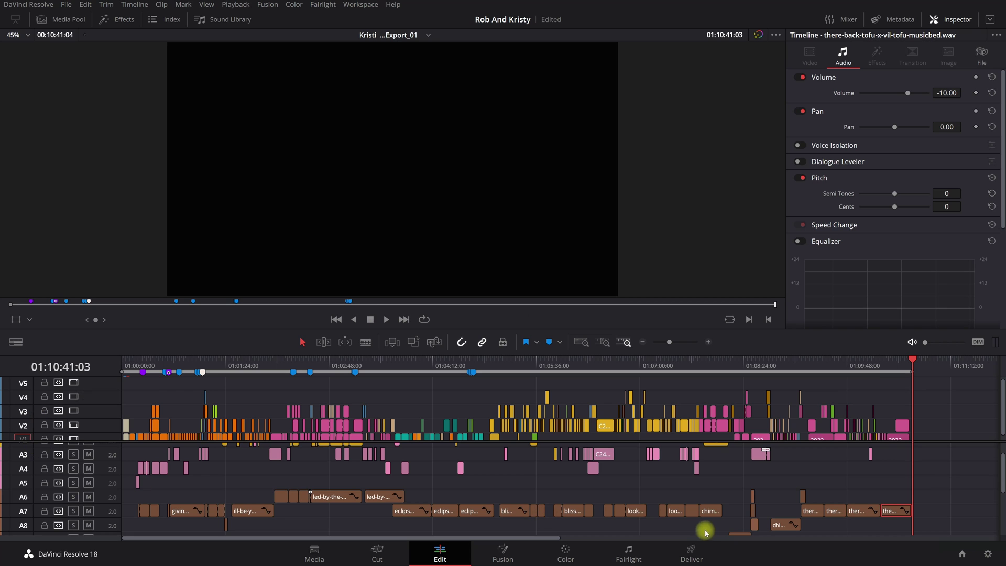
- On the Deliver page, start a Custom Export with the file name 'Film'
left_click(689, 551)
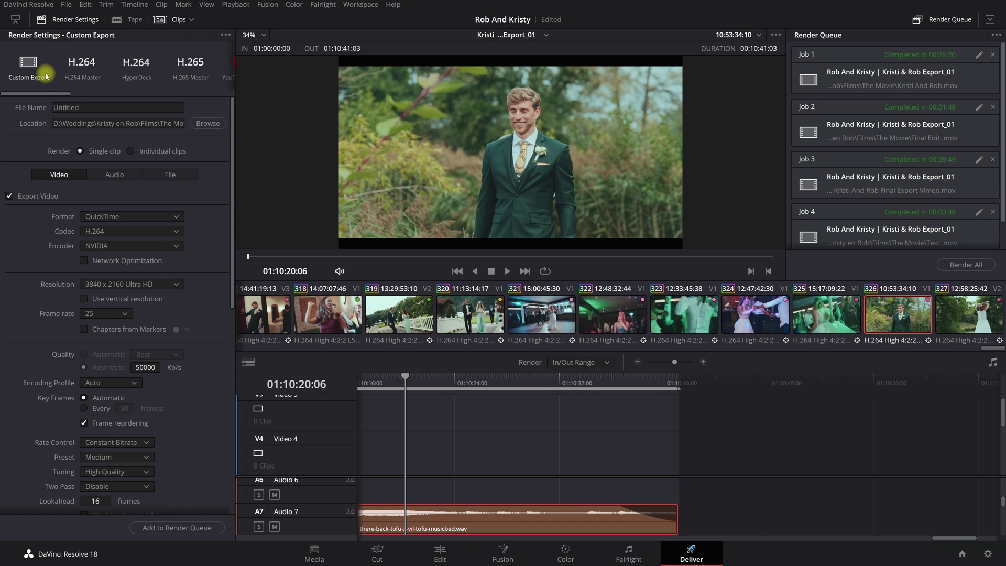
left_click_drag(43, 96, 55, 95)
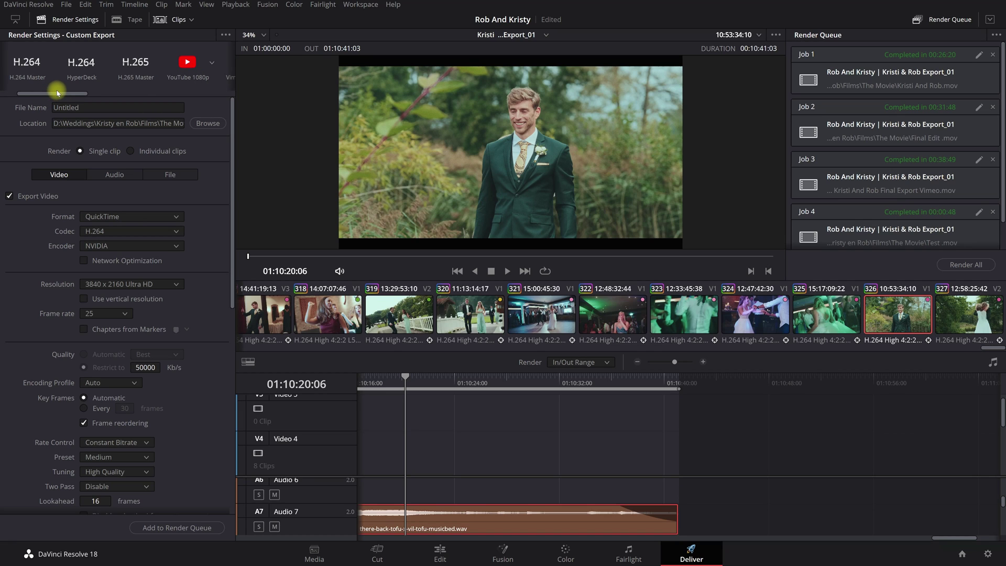
left_click_drag(58, 94, 1, 99)
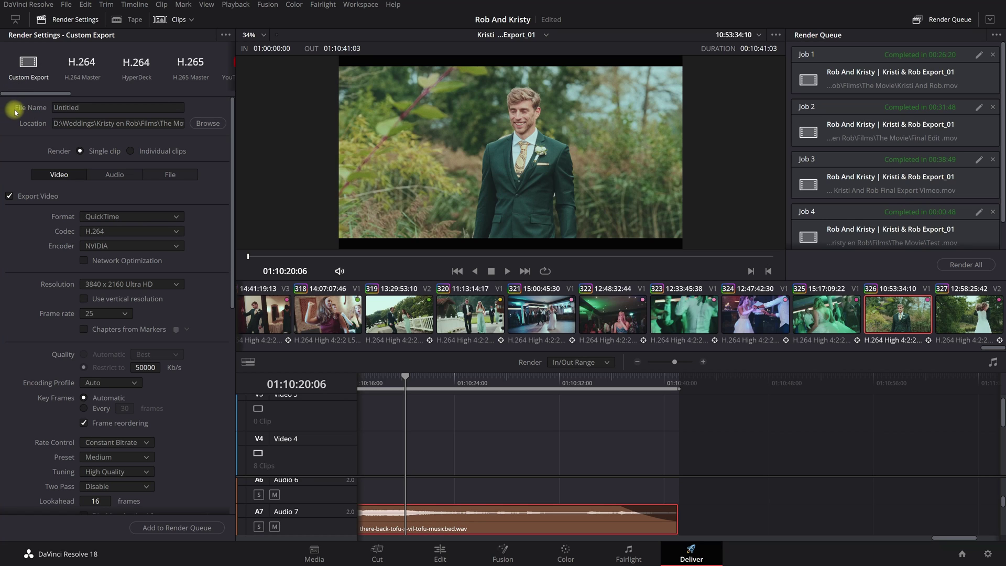
left_click(79, 108)
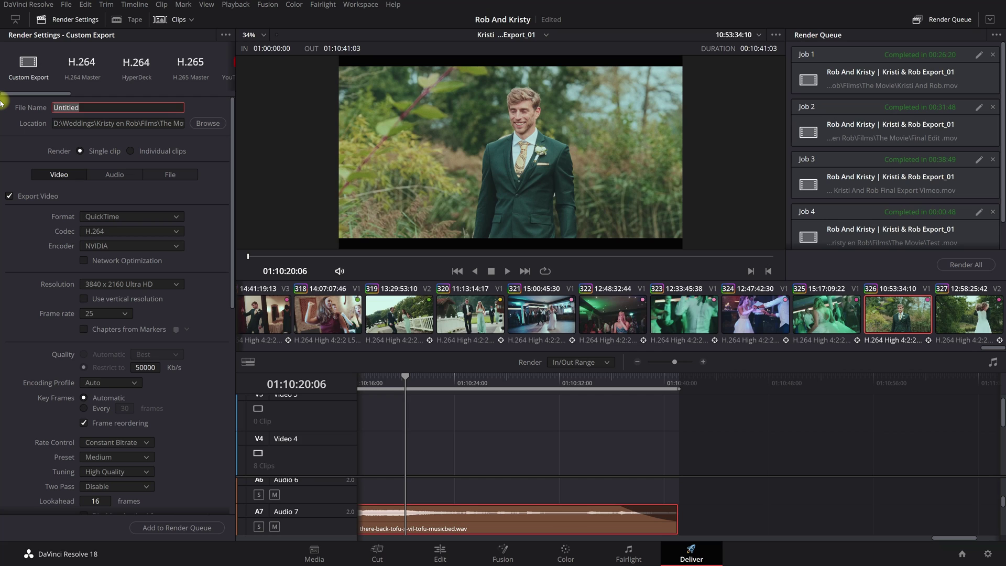
type("Film")
- Set the export codec to H.265 with the NVIDIA encoder
left_click(91, 232)
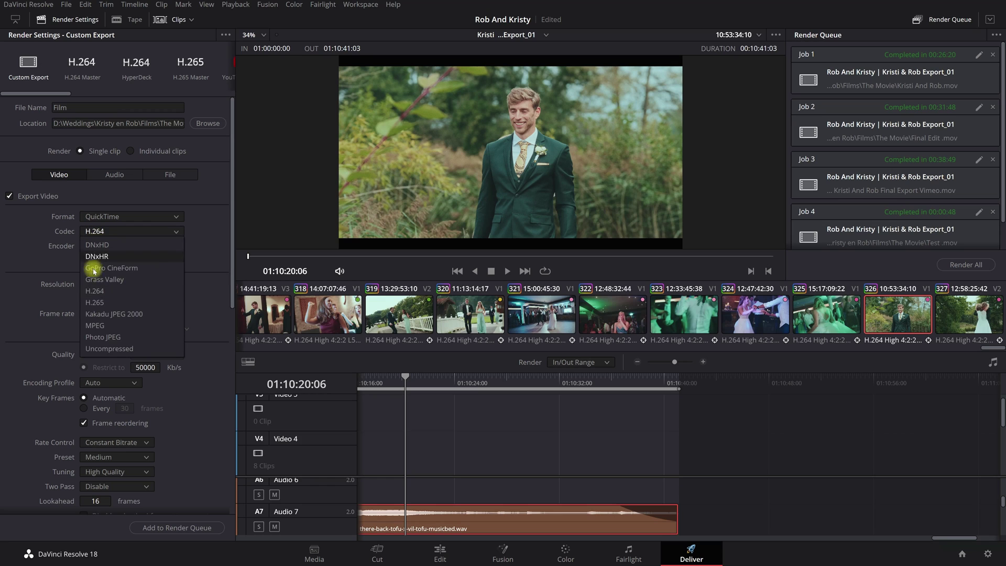
left_click(89, 304)
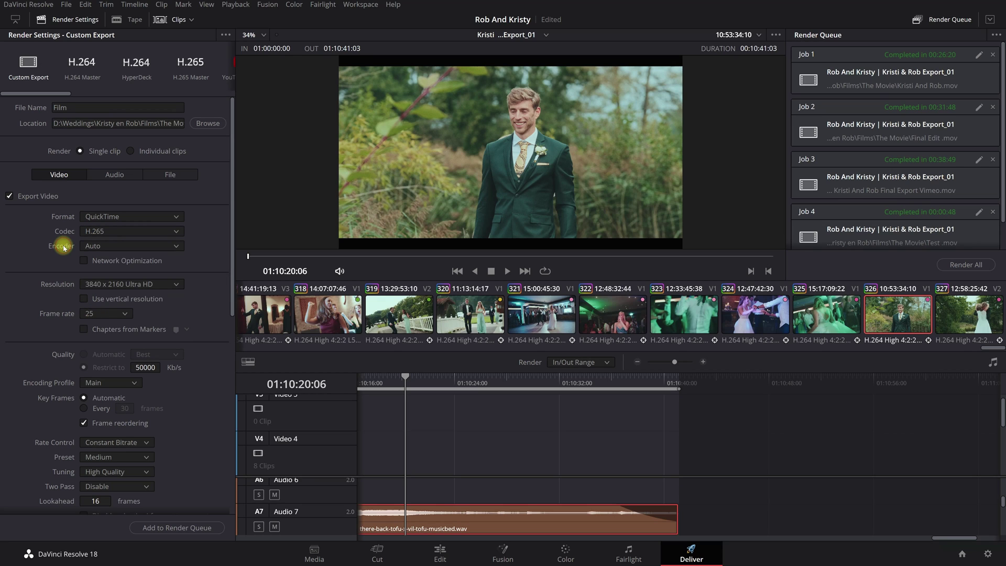
left_click(86, 246)
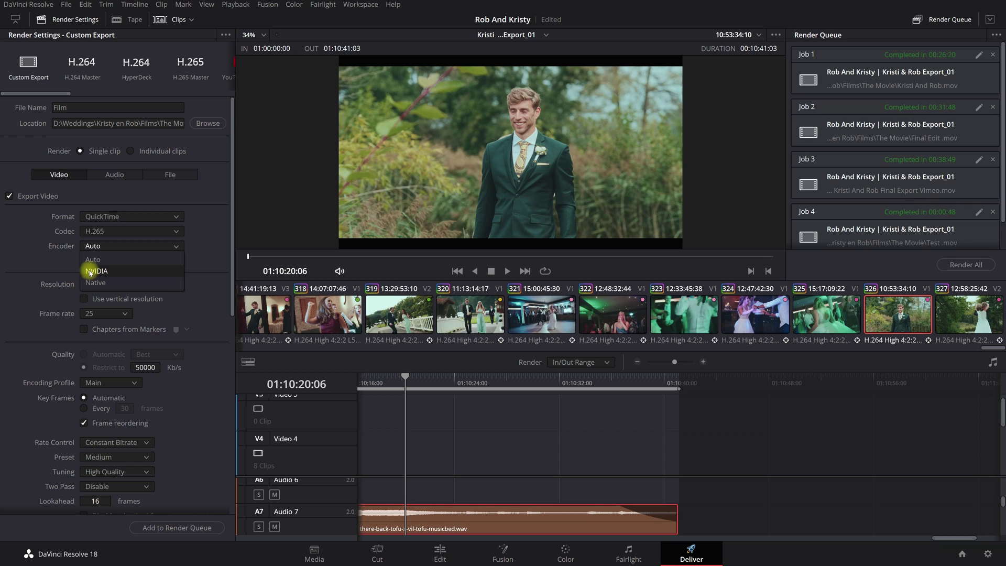
left_click(91, 271)
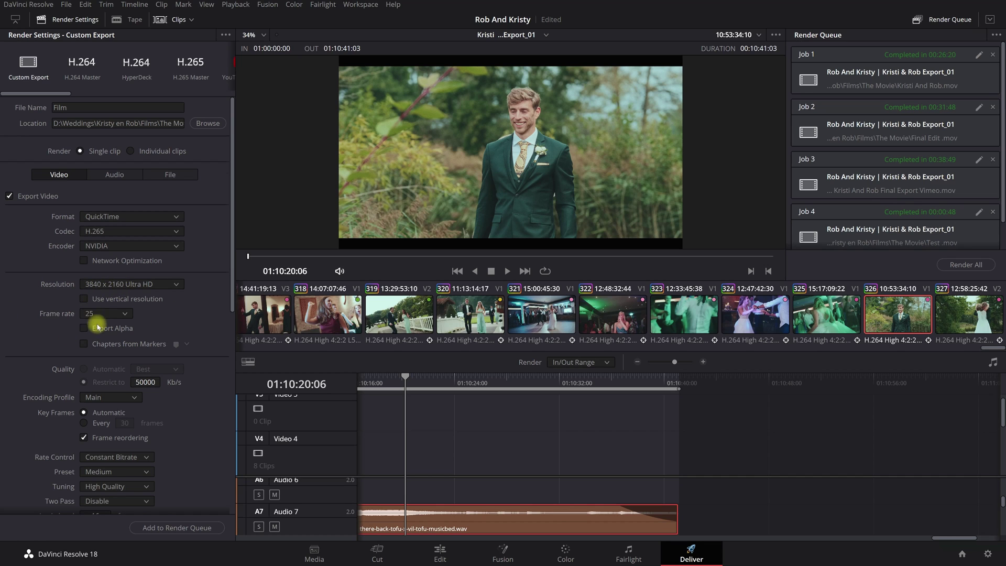
- Switch Quality to 'Restrict to' and enter a 50000 Kb/s bitrate limit
scroll(99, 326, "down", 1)
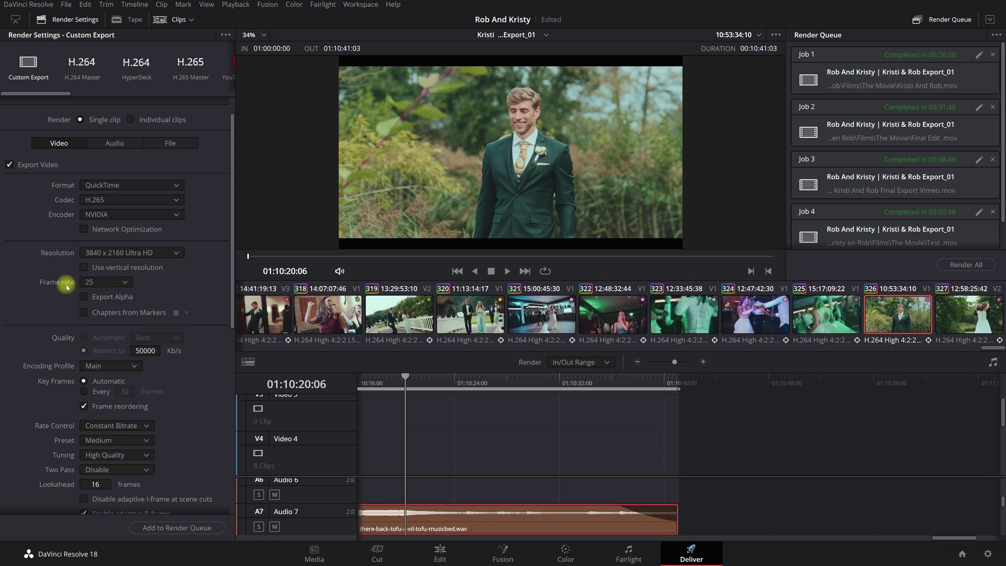
scroll(52, 280, "down", 2)
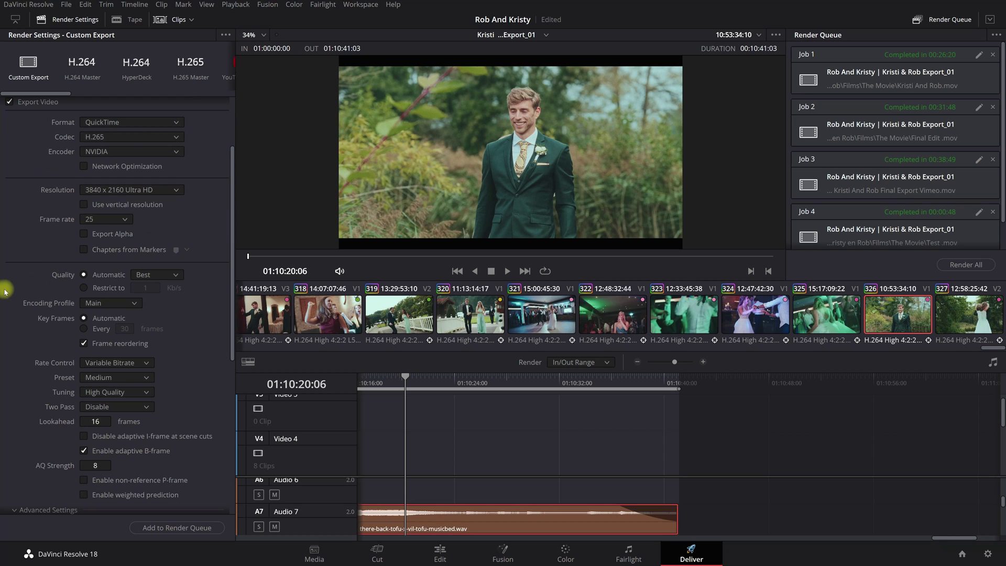
left_click(85, 289)
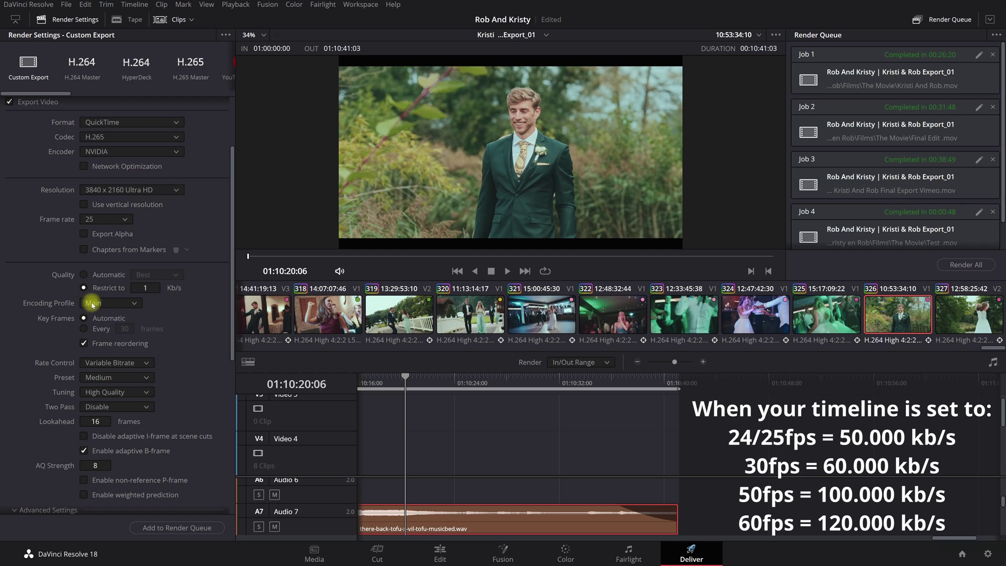
left_click(143, 287)
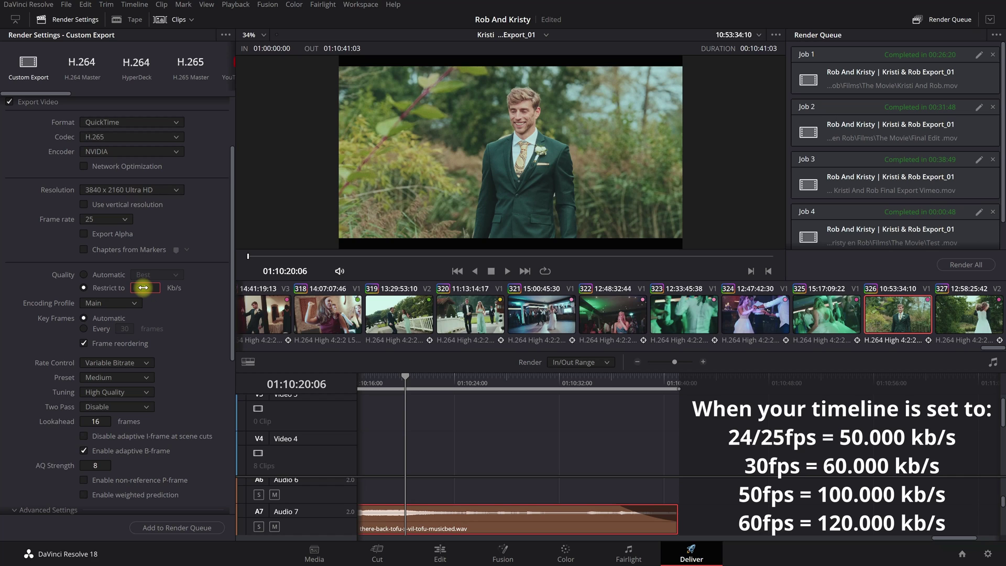
type("50000")
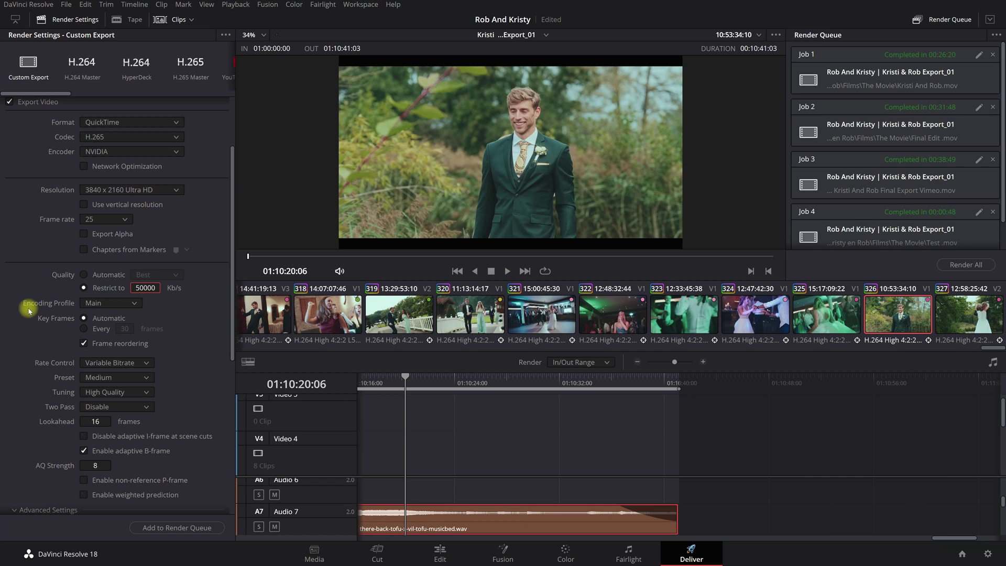
- Set the encoding profile to Main10 and rate control to Constant Bitrate
left_click(88, 304)
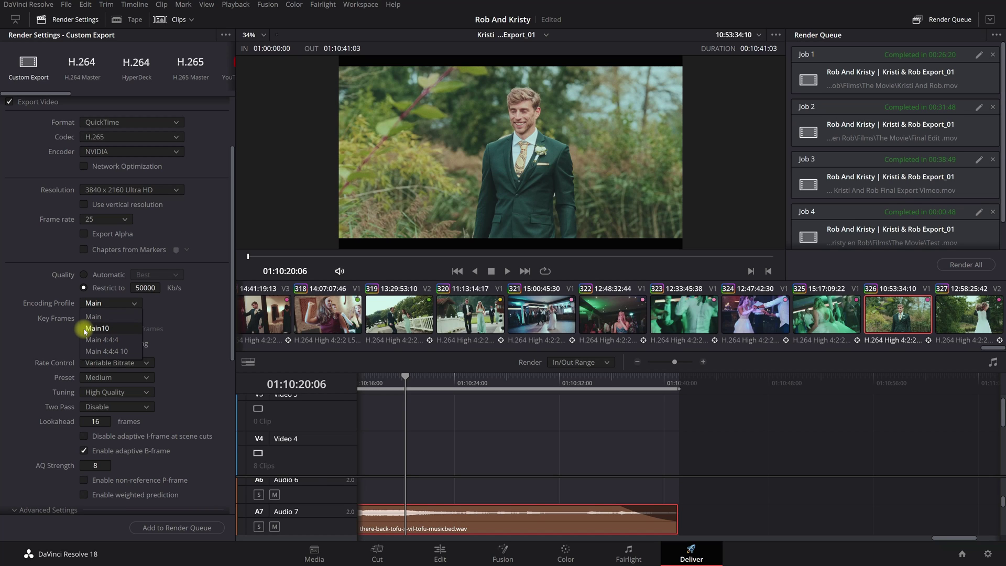
left_click(85, 328)
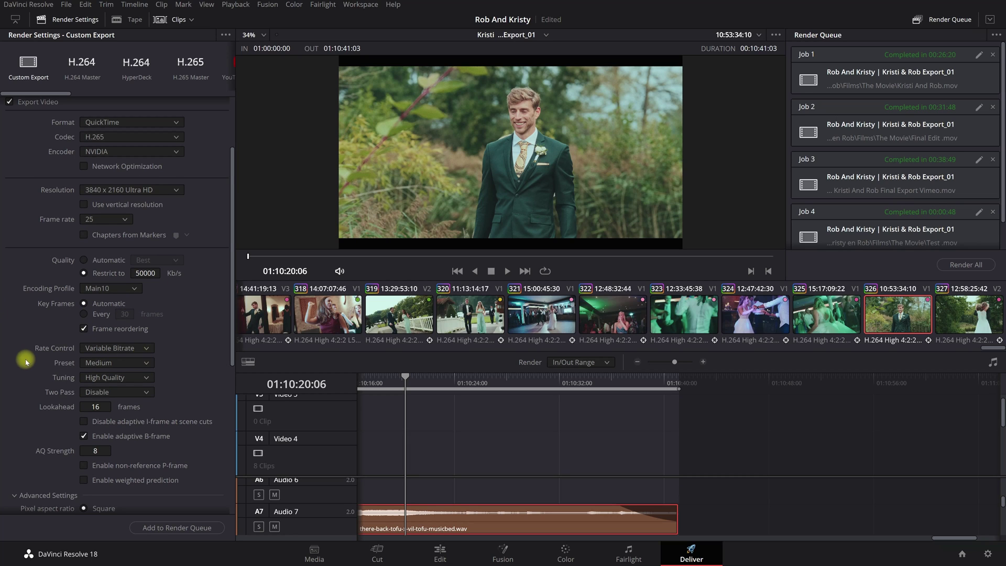
left_click(96, 350)
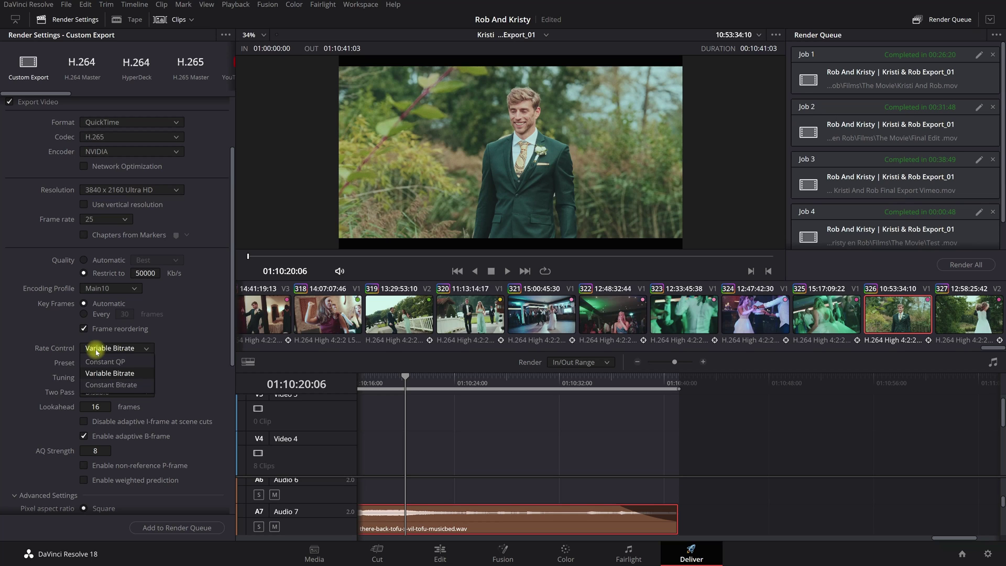
left_click(102, 385)
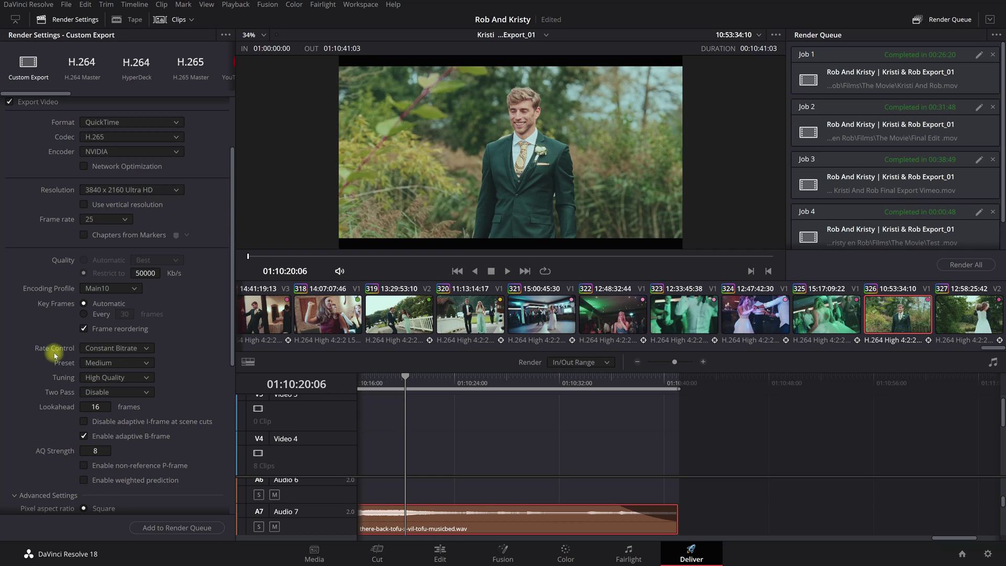
scroll(152, 411, "down", 3)
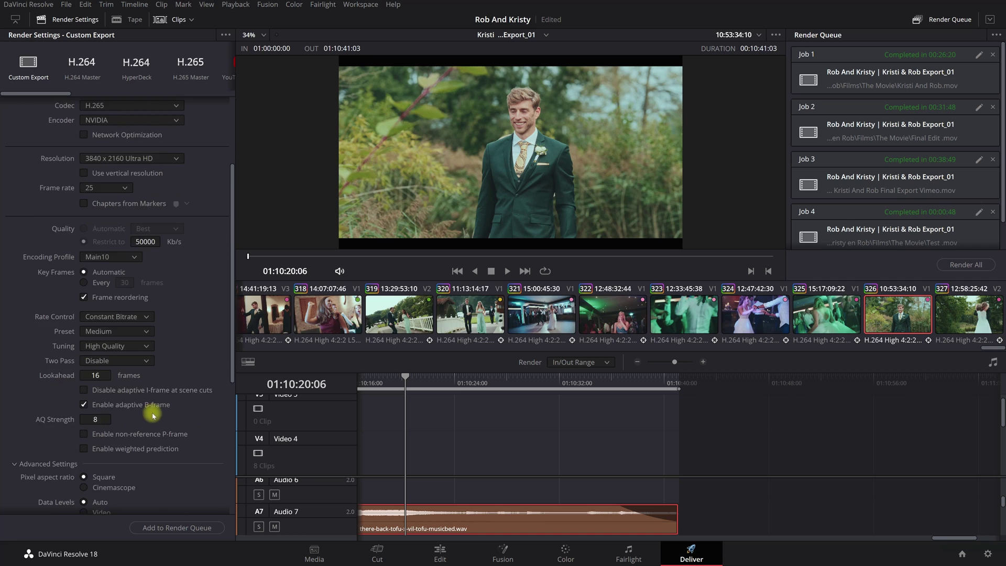
scroll(161, 413, "down", 1)
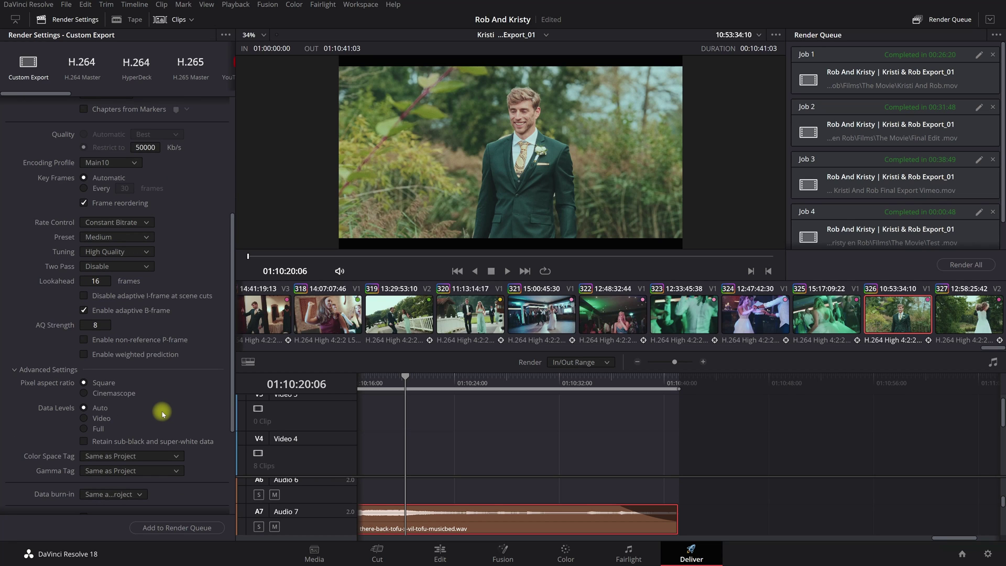
scroll(74, 450, "down", 1)
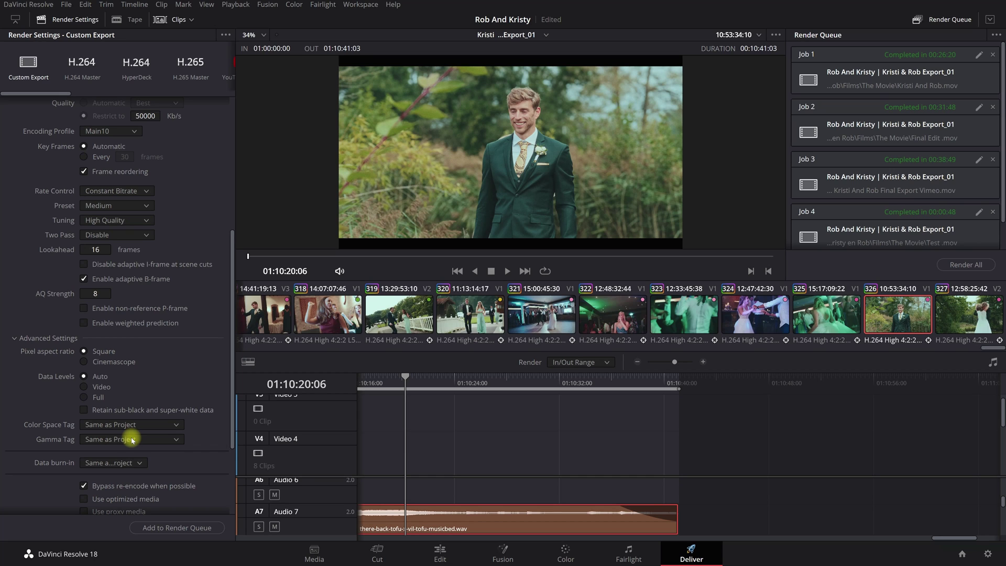
scroll(132, 440, "down", 1)
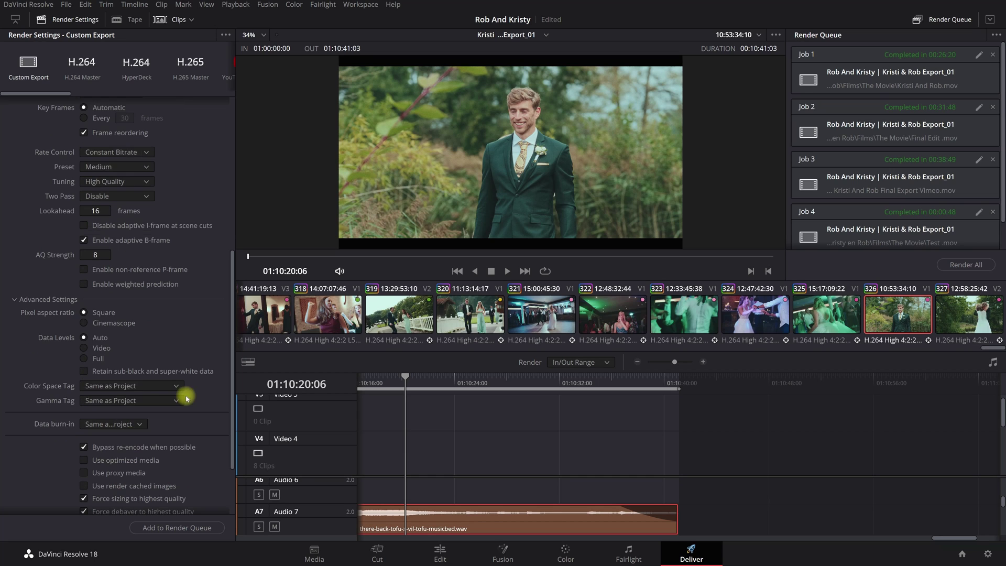
left_click(139, 385)
scroll(163, 447, "down", 10)
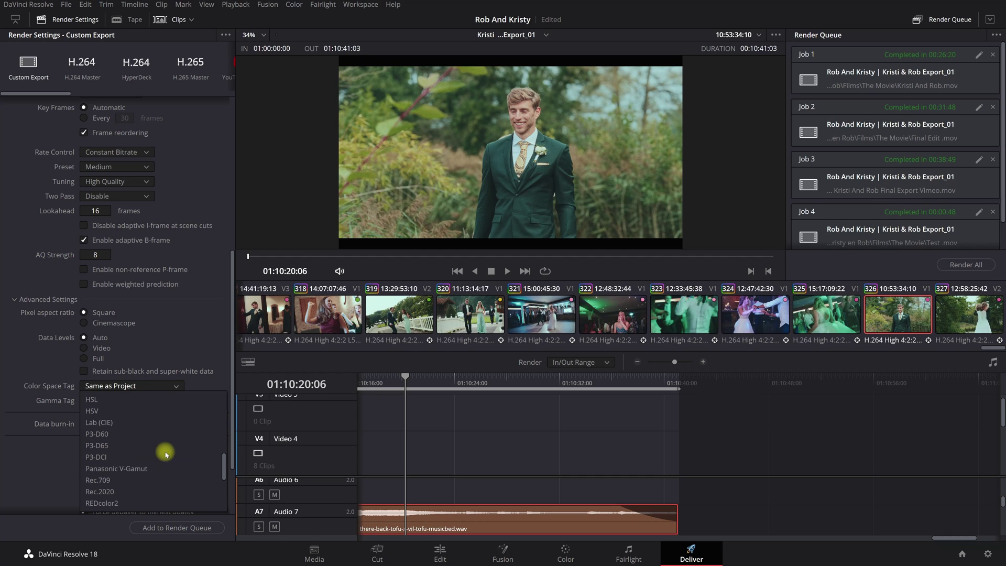
left_click(113, 457)
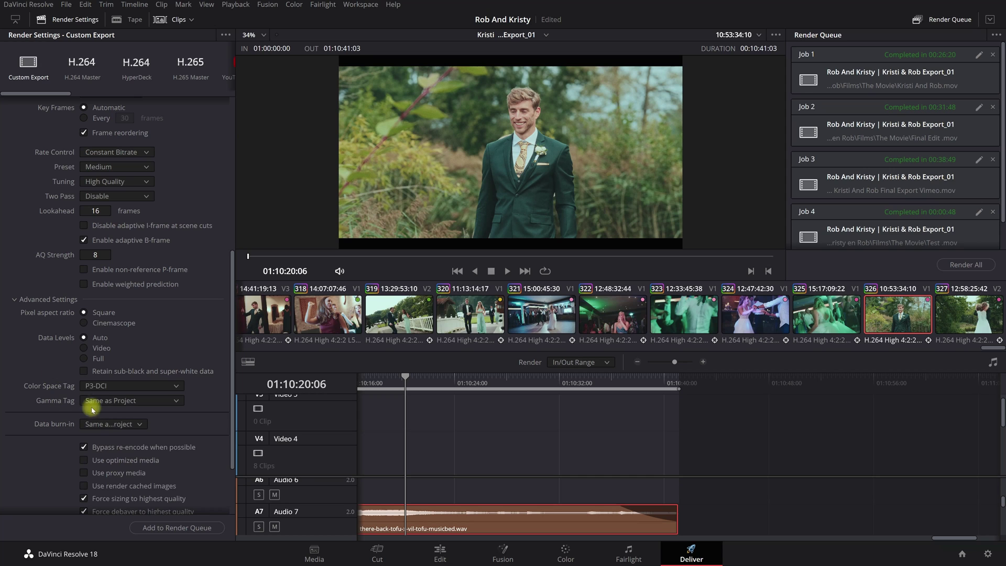
left_click(105, 400)
scroll(128, 445, "down", 8)
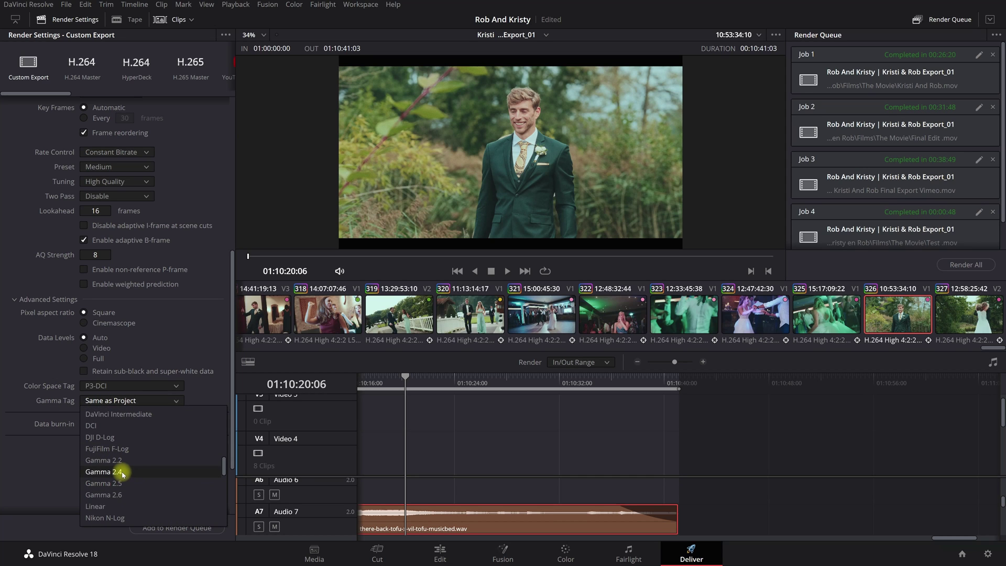
scroll(120, 471, "down", 3)
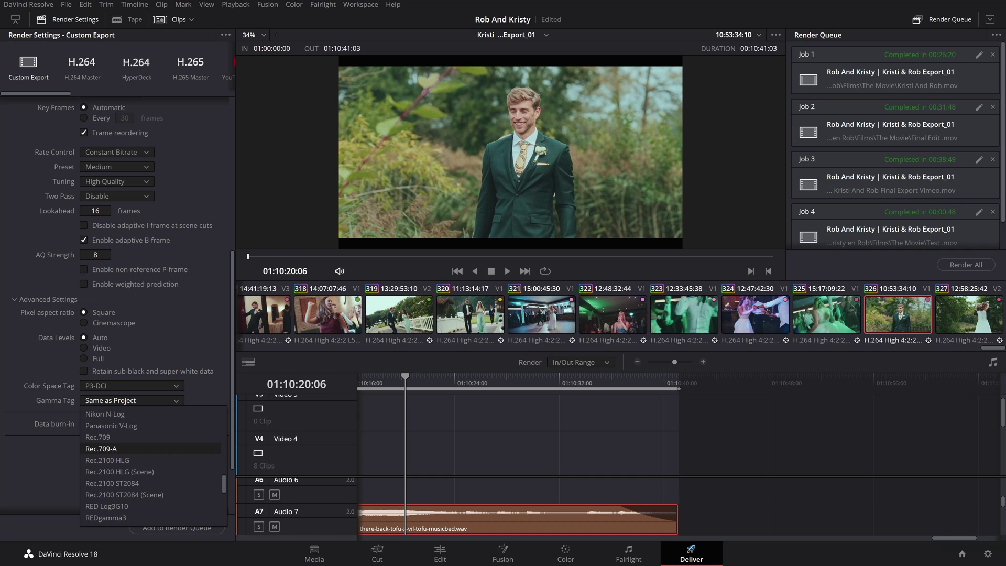
left_click(4, 337)
scroll(4, 337, "down", 2)
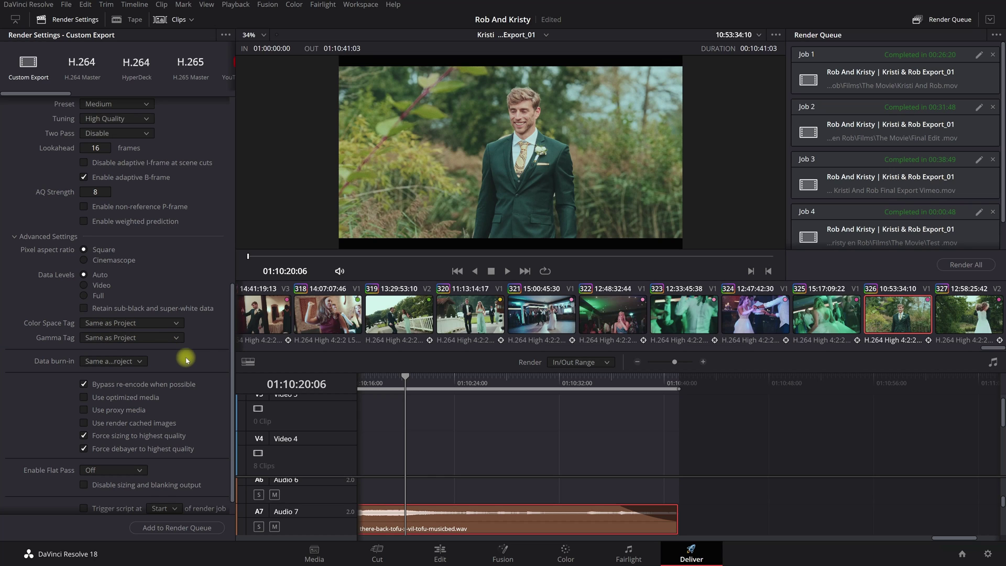
scroll(186, 353, "down", 1)
- Add the H.265 Film export to the render queue as Job 5
left_click(84, 426)
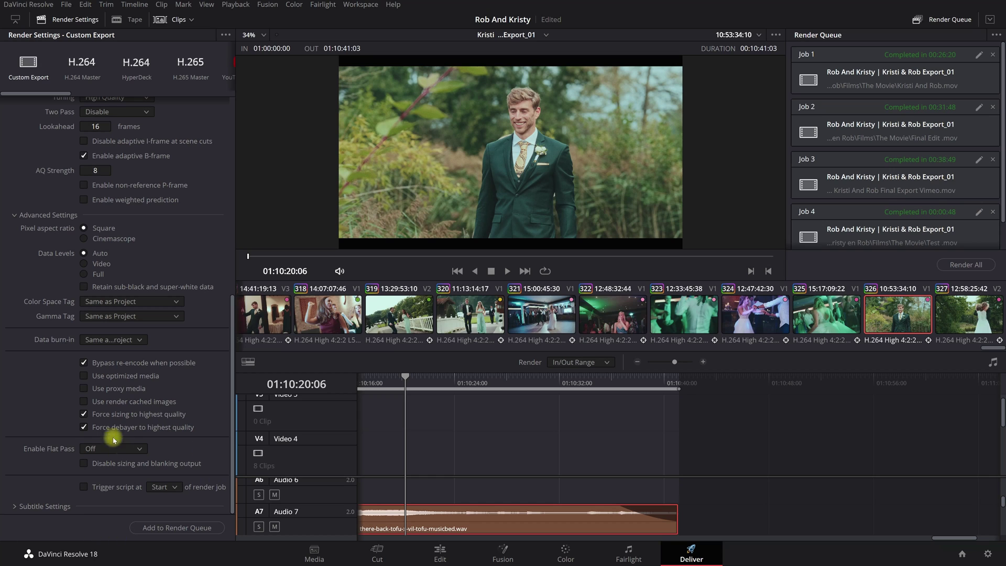
left_click(165, 529)
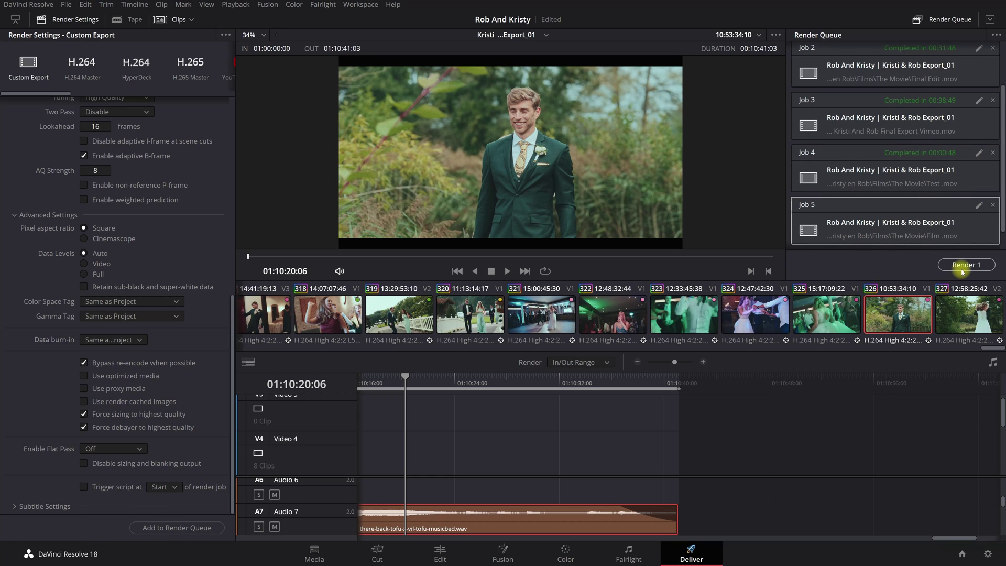
scroll(30, 305, "up", 10)
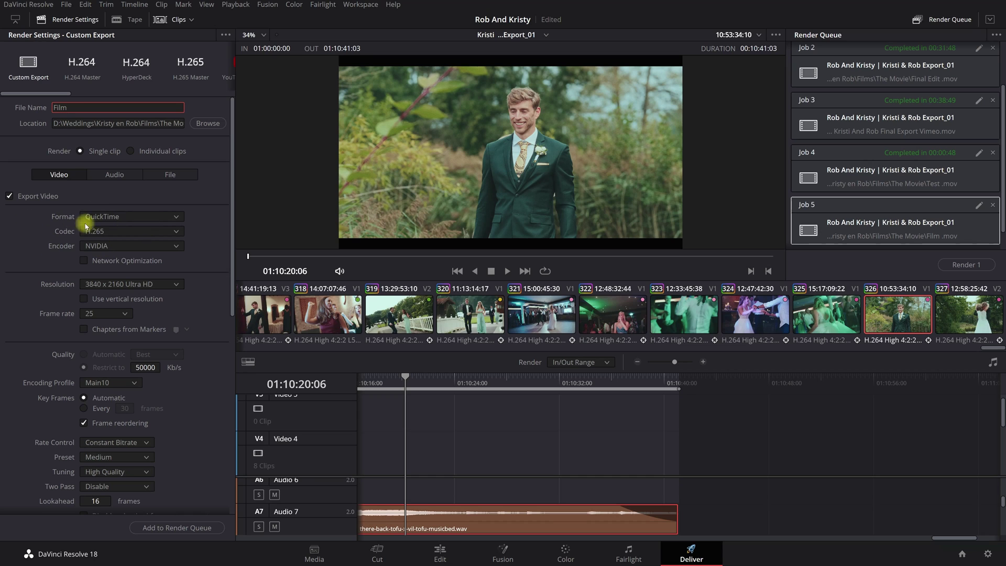
- Change the codec from H.265 to H.264 and set the encoder to NVIDIA
left_click(98, 231)
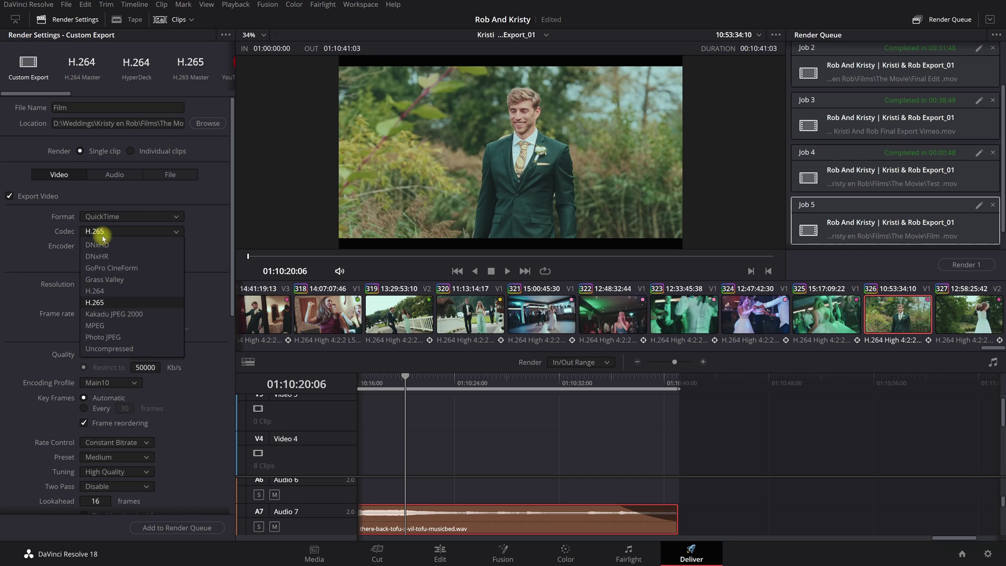
left_click(96, 293)
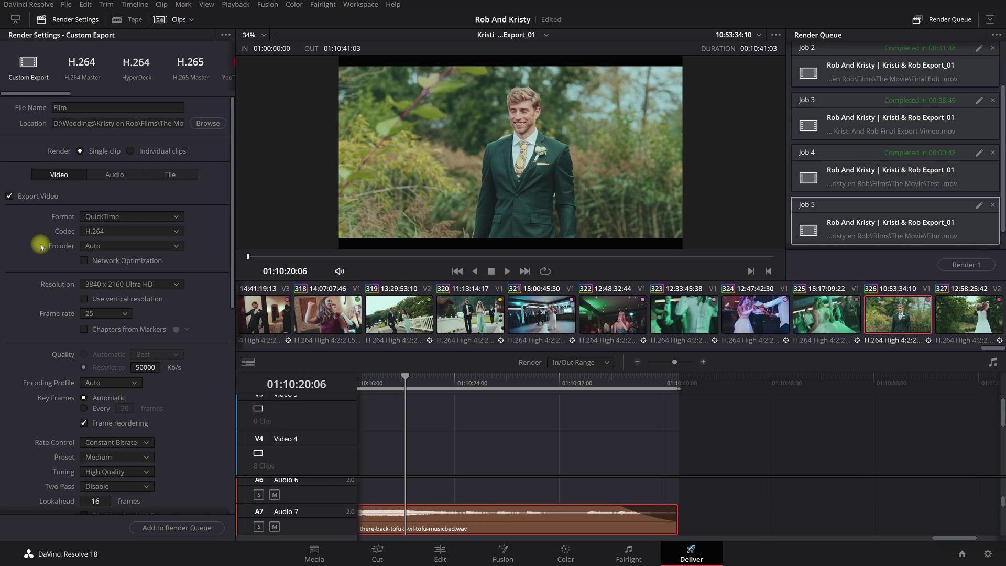
left_click(99, 246)
left_click(105, 274)
scroll(112, 322, "down", 1)
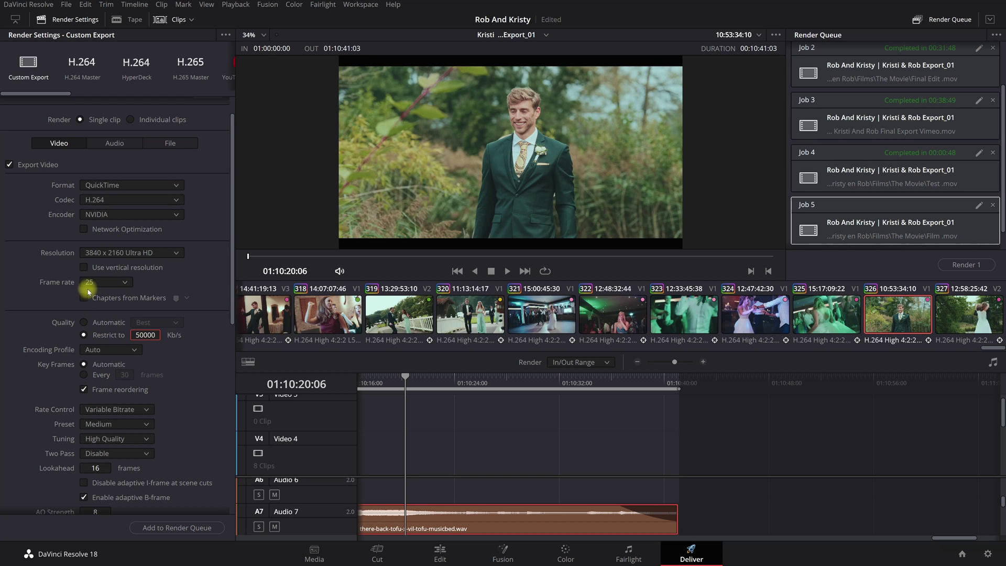
- Raise the bitrate limit to 100000 Kb/s with Main profile and Constant Bitrate rate control
left_click(144, 334)
type("100000")
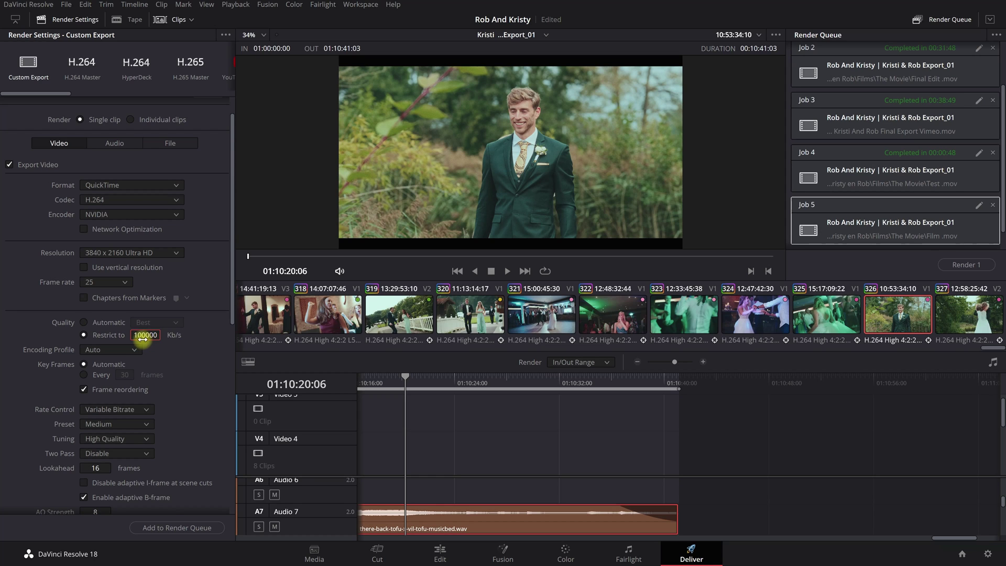
scroll(143, 336, "down", 2)
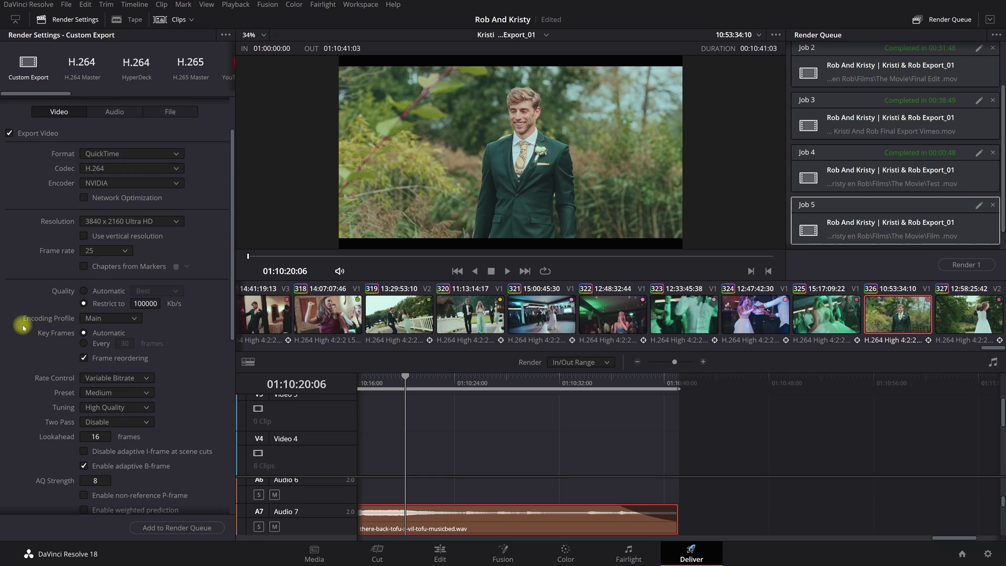
left_click(108, 319)
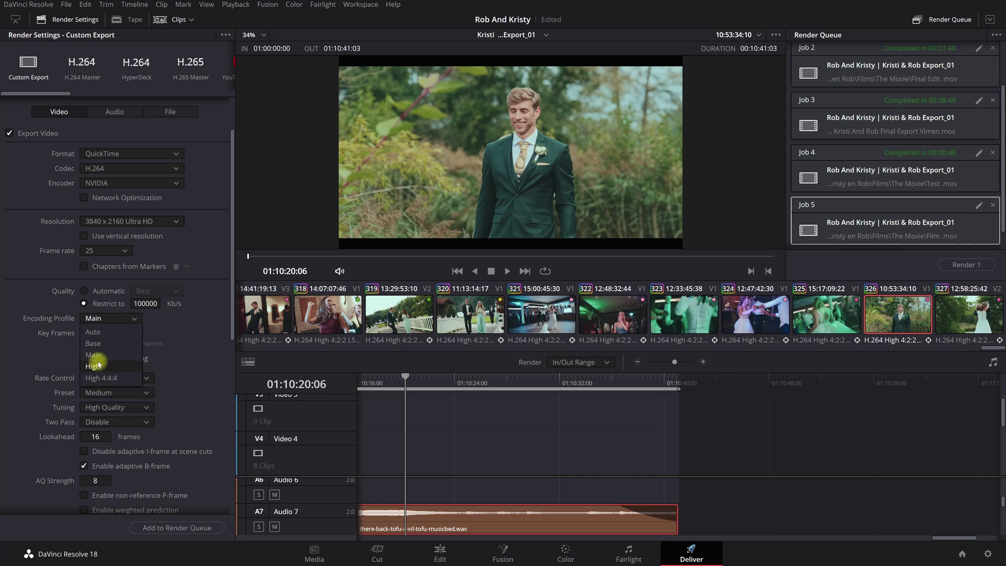
scroll(84, 356, "down", 2)
left_click(116, 352)
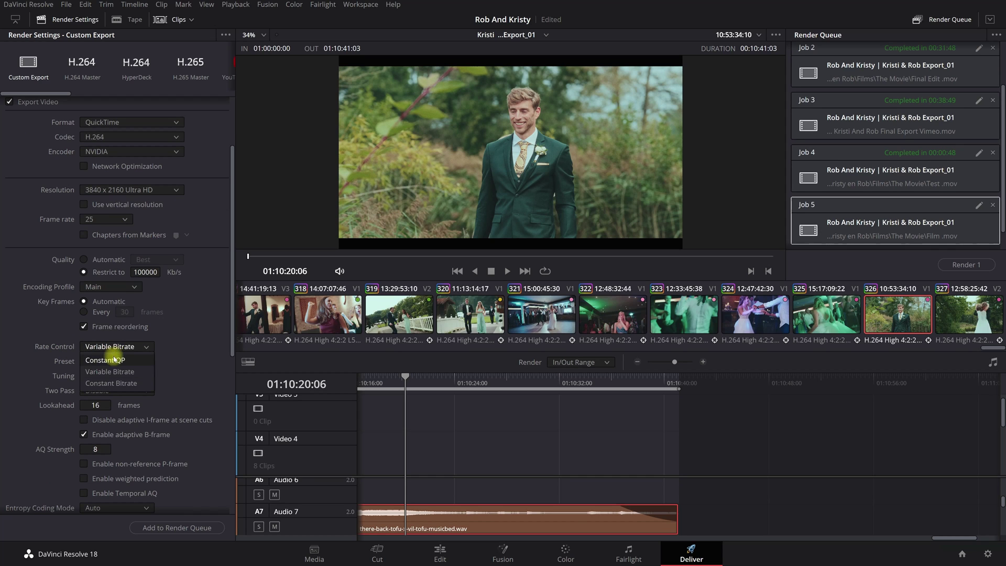
left_click(103, 375)
- Add the H.264 export to the render queue as Job 6 and deselect the Audio 7 clip
scroll(168, 471, "down", 10)
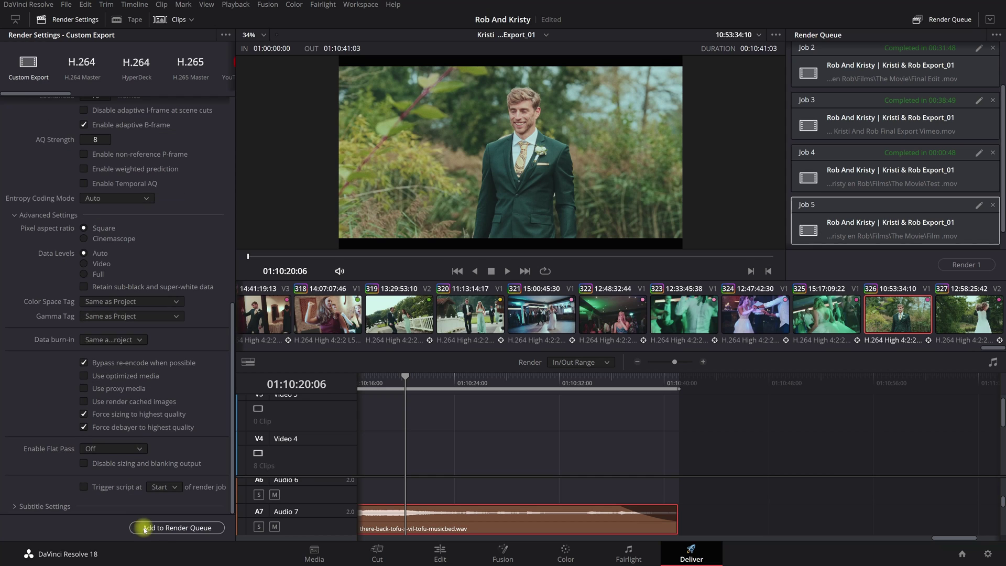
left_click(150, 527)
scroll(813, 238, "down", 1)
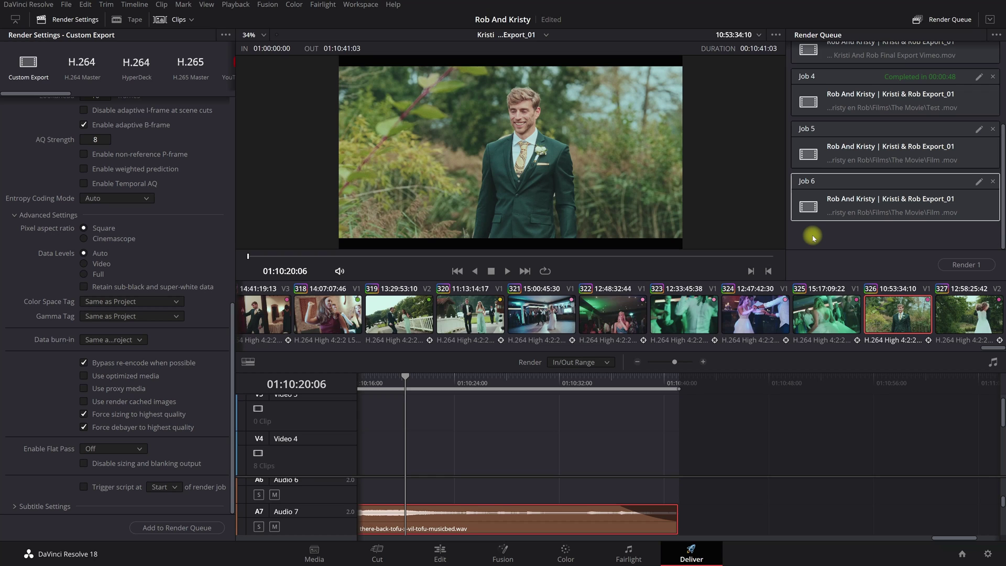
left_click(461, 412)
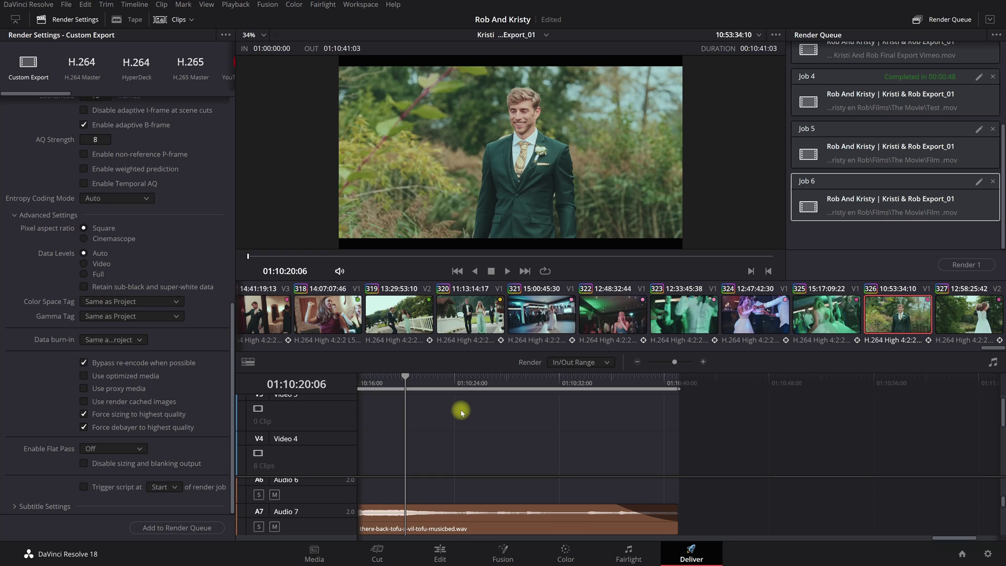